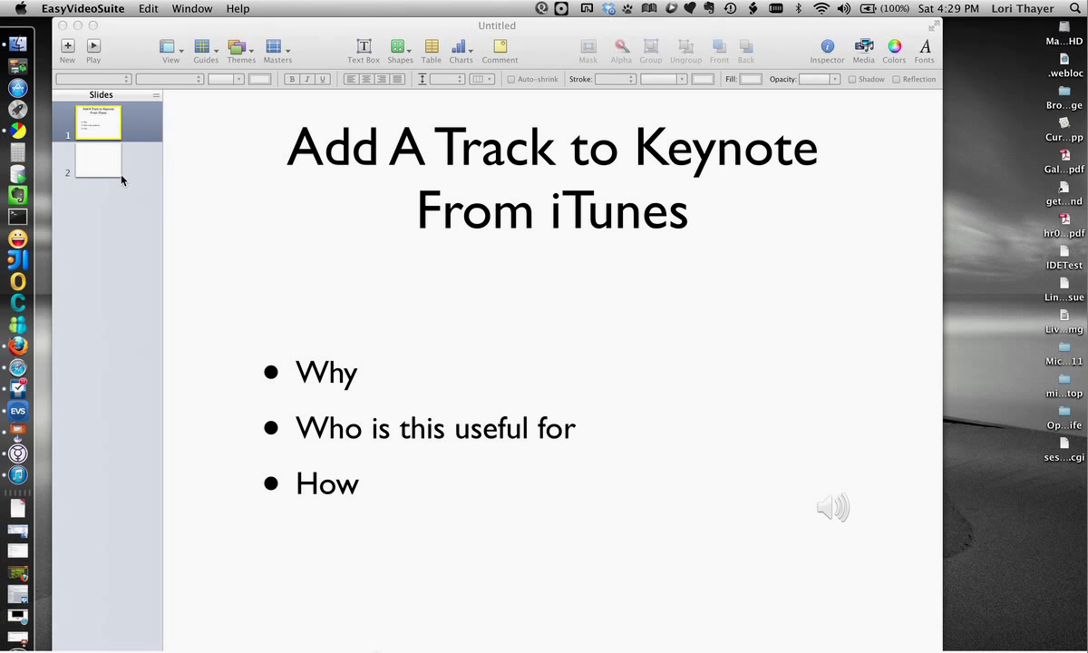
Step: Display the document's audio settings and check the soundtrack playback options, leaving the soundtrack Off
click(102, 159)
click(104, 141)
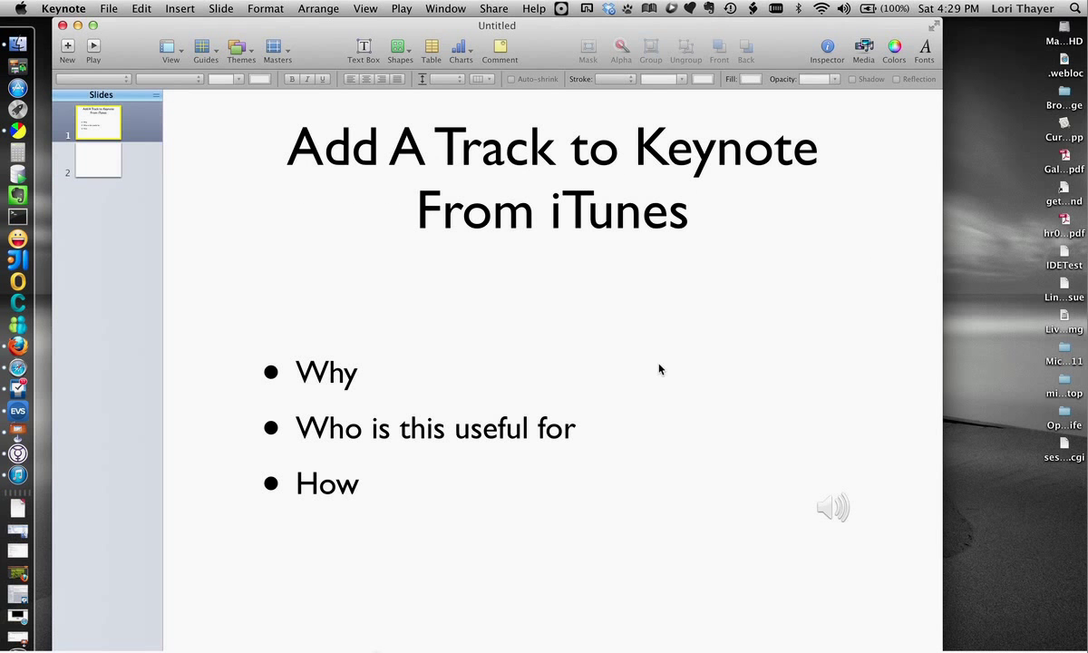
click(828, 56)
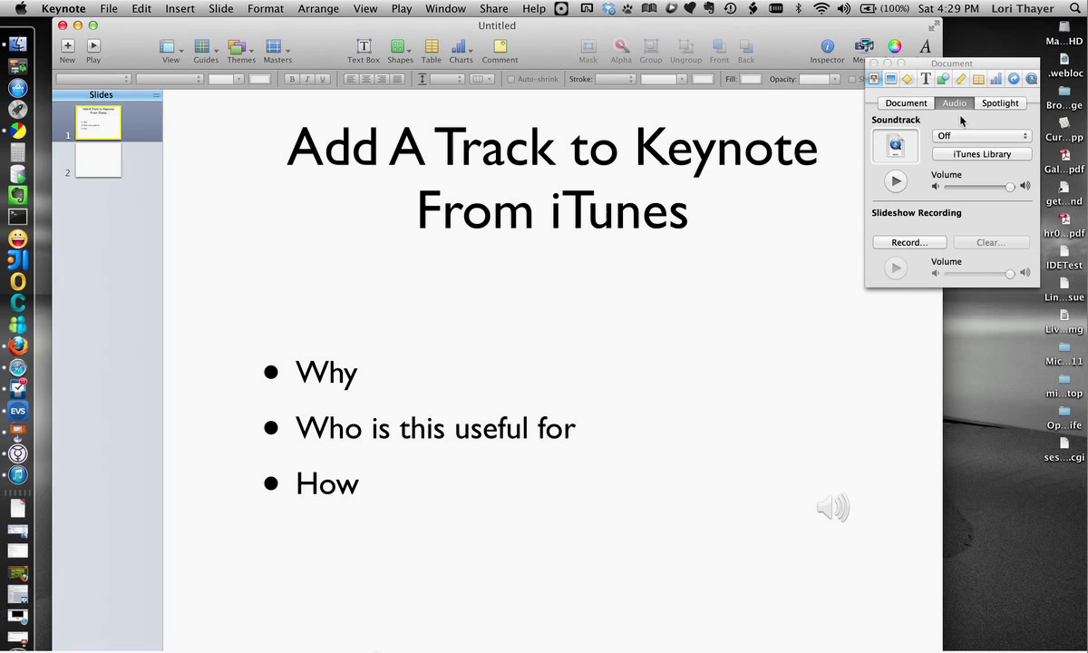
click(980, 137)
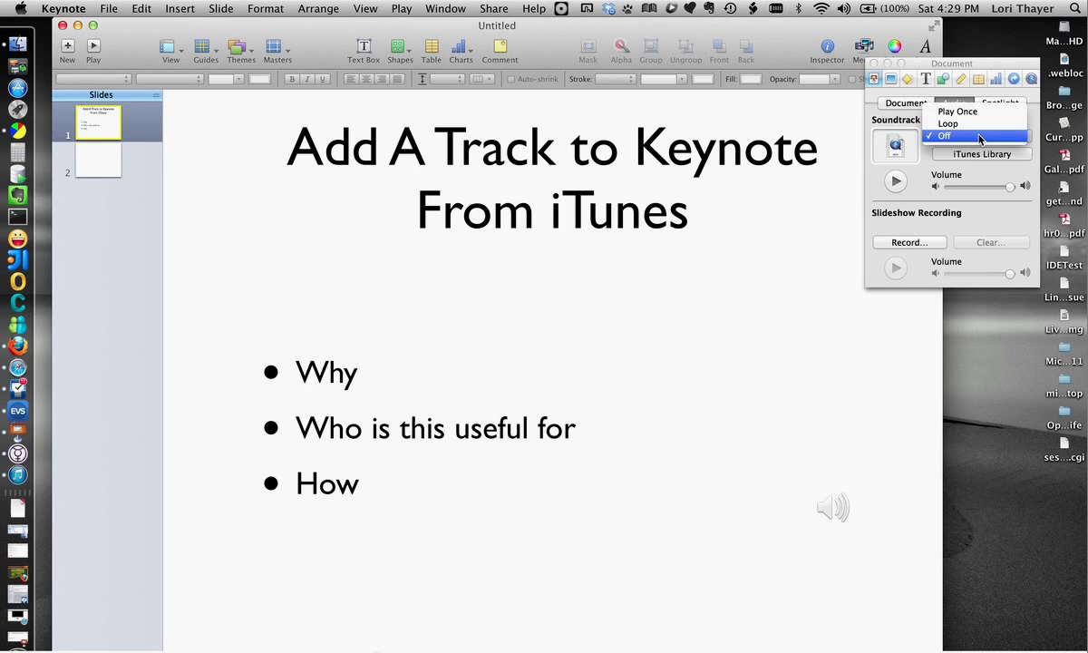
click(980, 137)
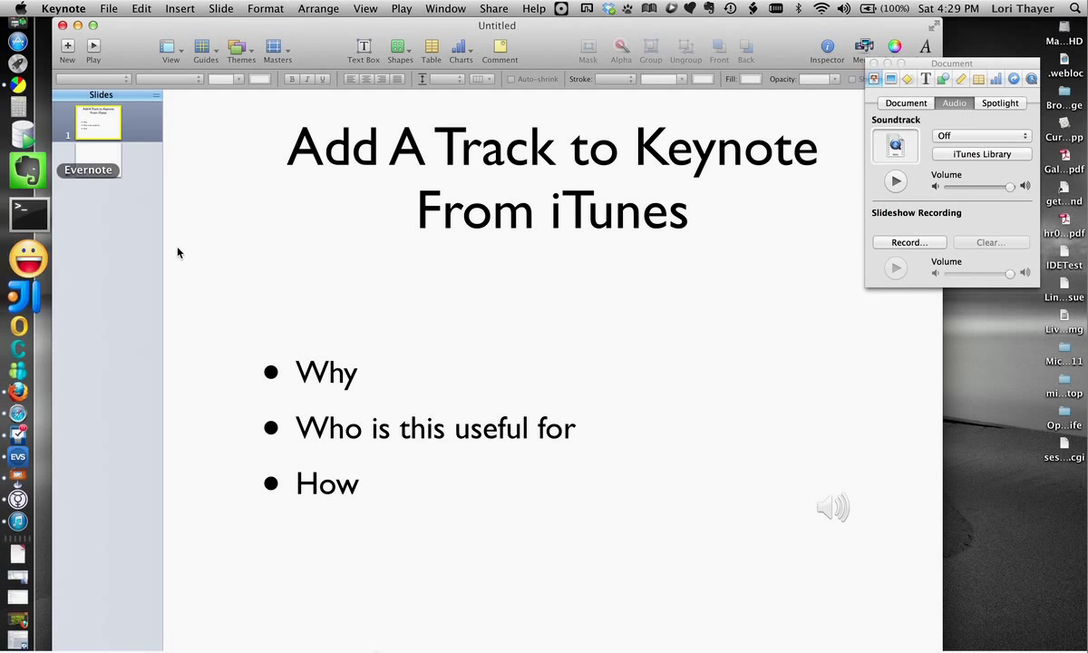
Step: Add the audio track My Song 2 from the media library to slide 1, beside the existing sound object
click(857, 50)
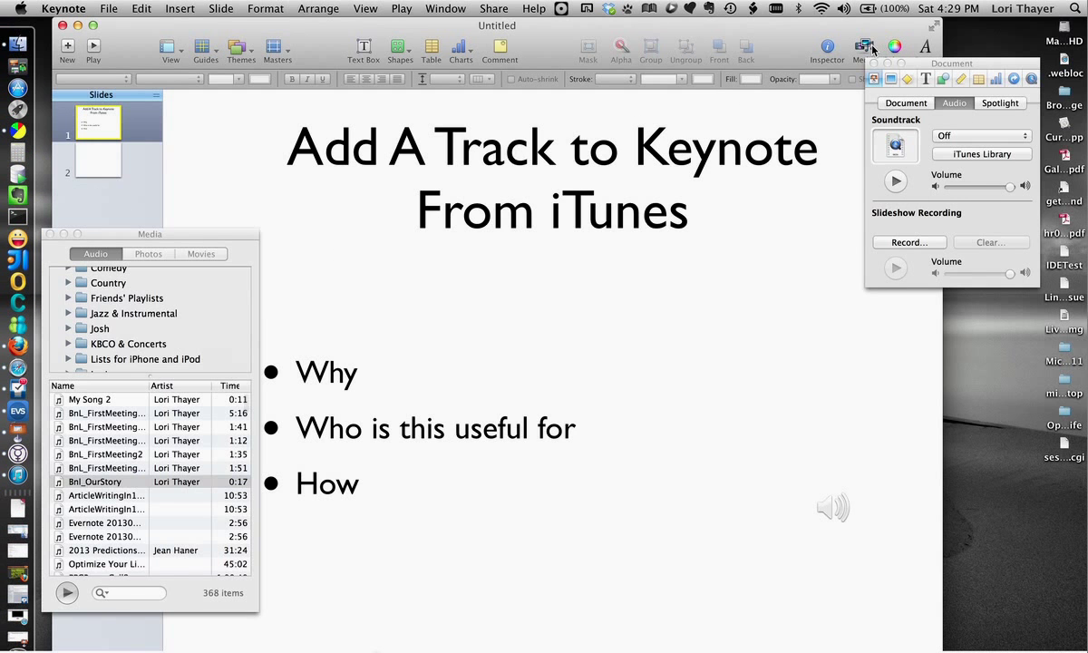
click(107, 401)
drag(187, 234, 156, 336)
drag(130, 508, 689, 510)
Step: Delete the old sound object from slide 1 and move the new one to about where it was
click(846, 517)
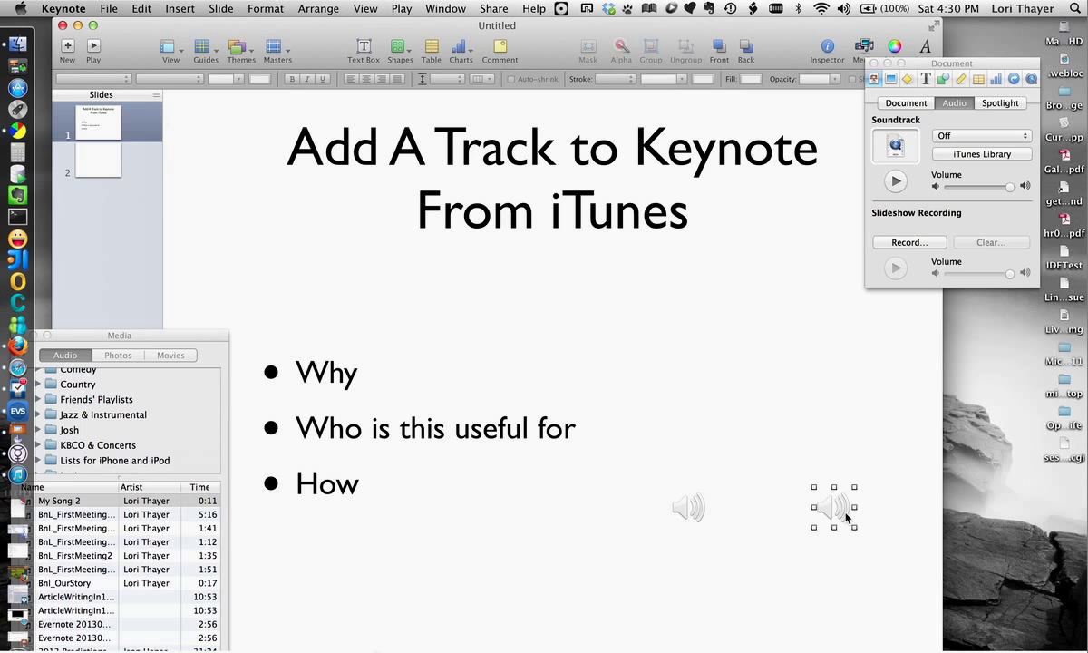
key(BackSpace)
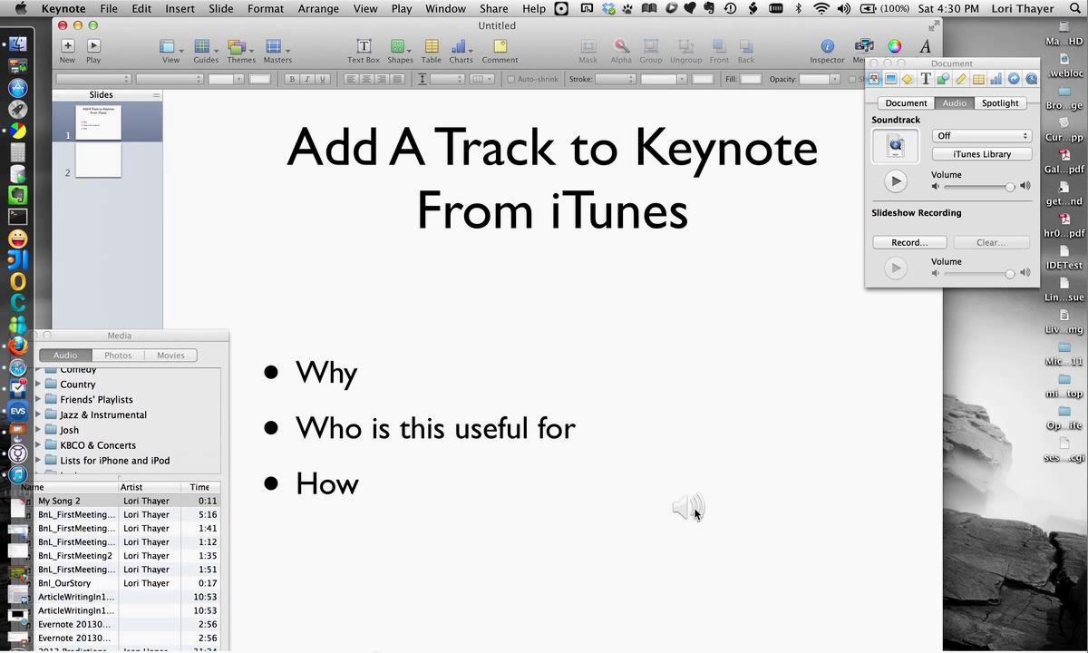
drag(694, 510, 827, 532)
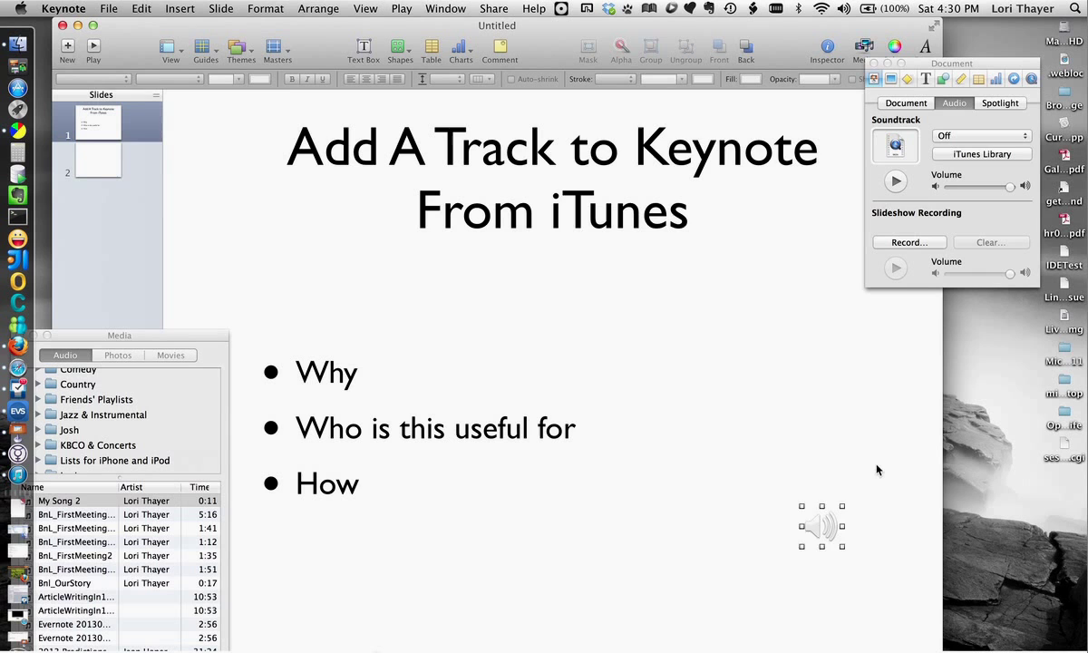
click(856, 447)
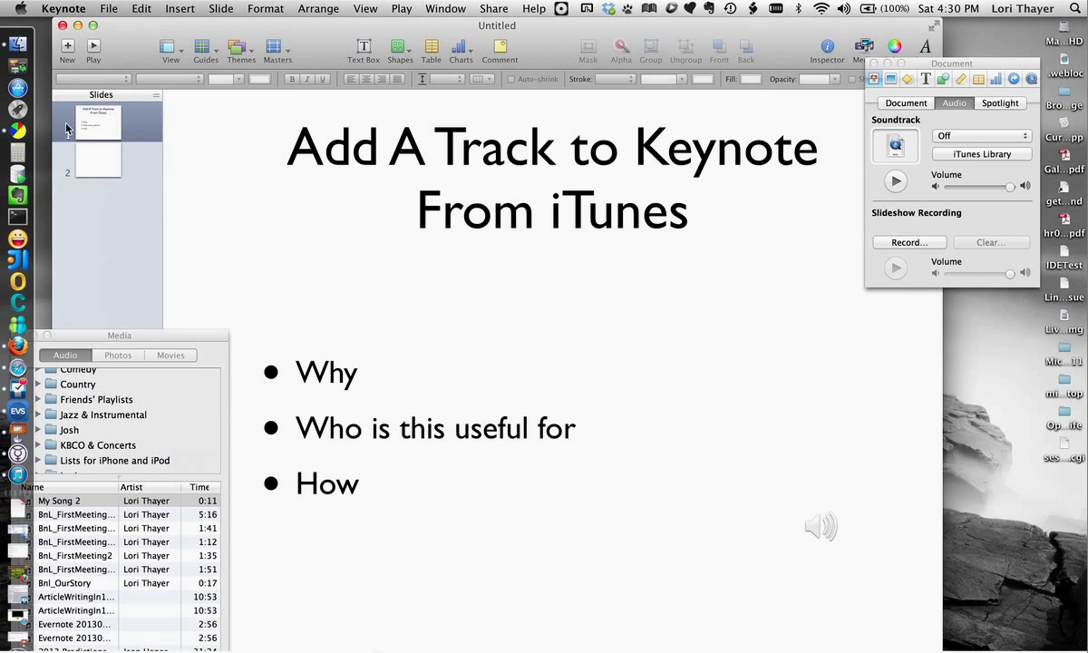
Step: Try the Automatically option for slide 1's Start Transition and return it to On Click
click(891, 81)
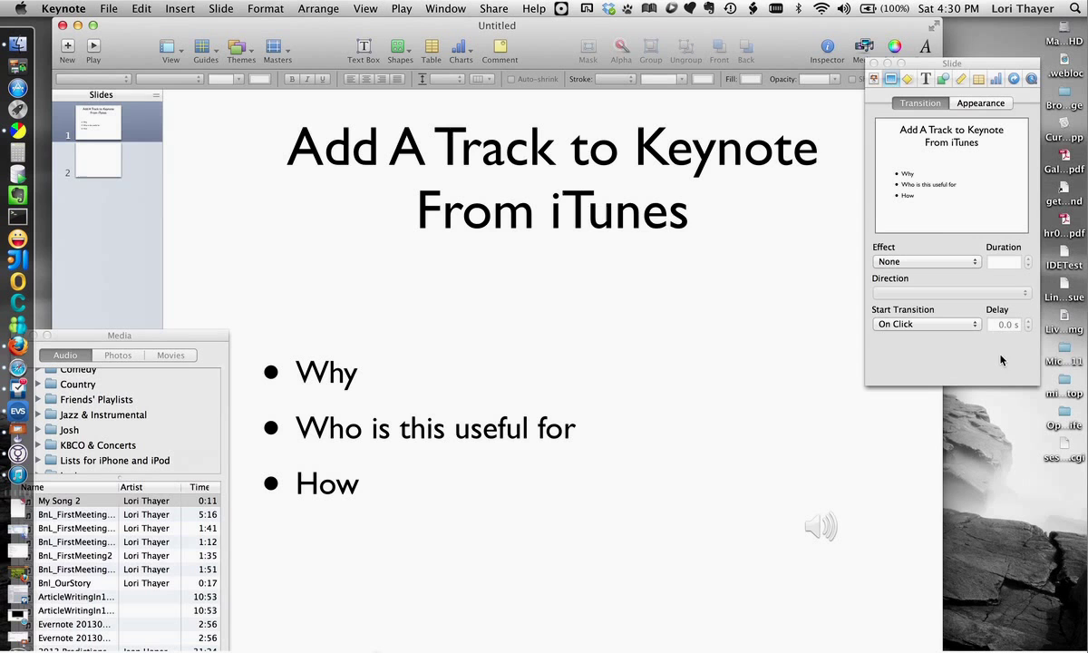
click(970, 324)
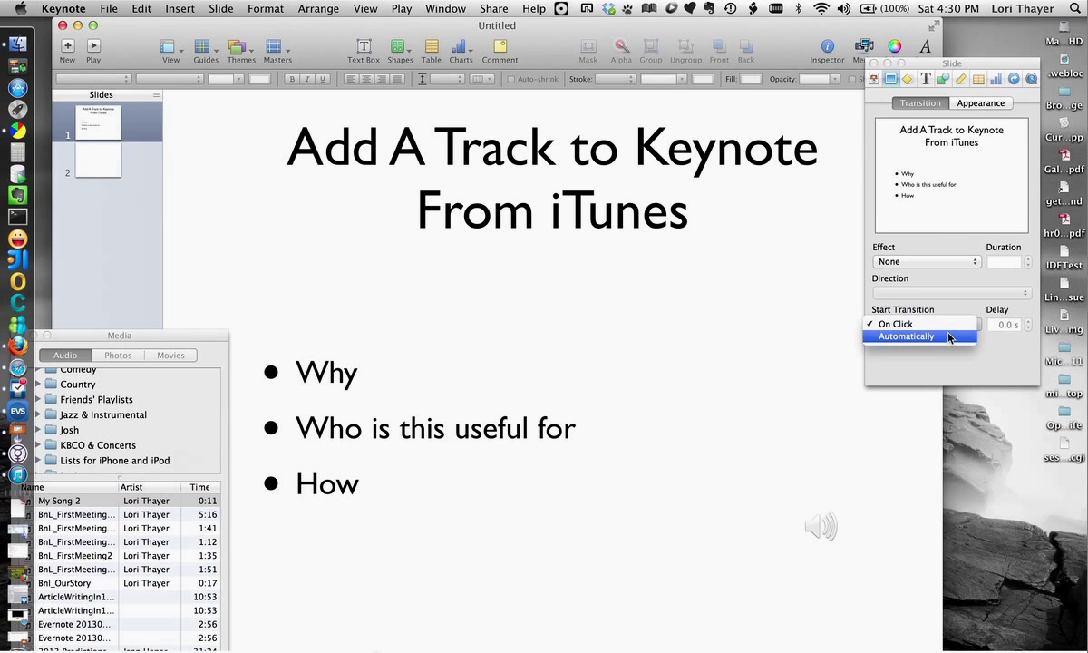
click(948, 336)
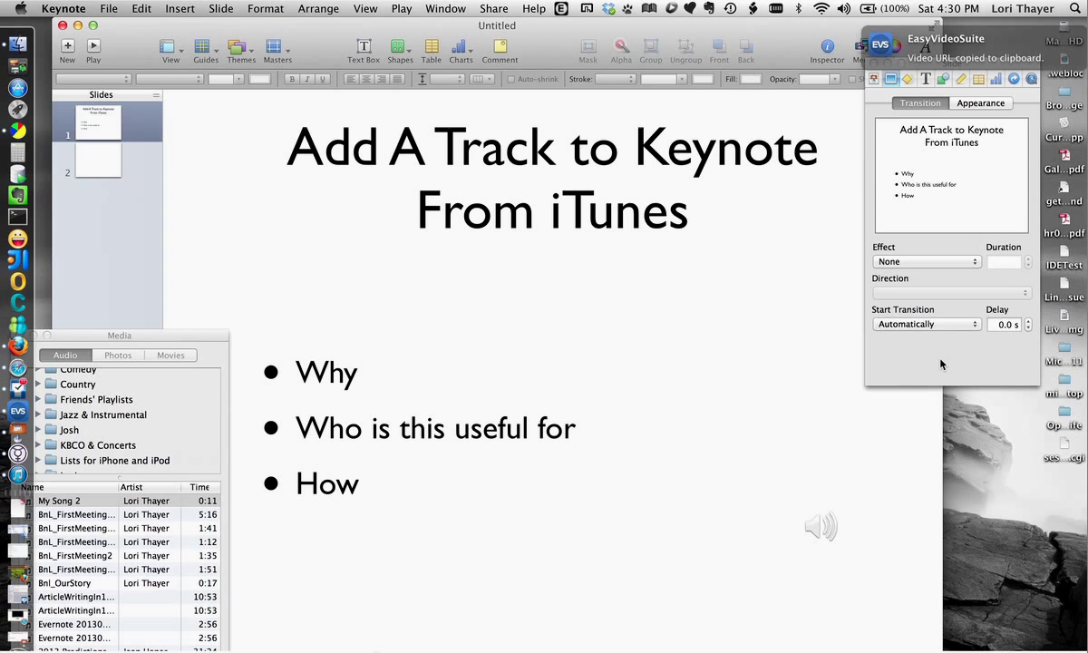
click(1000, 324)
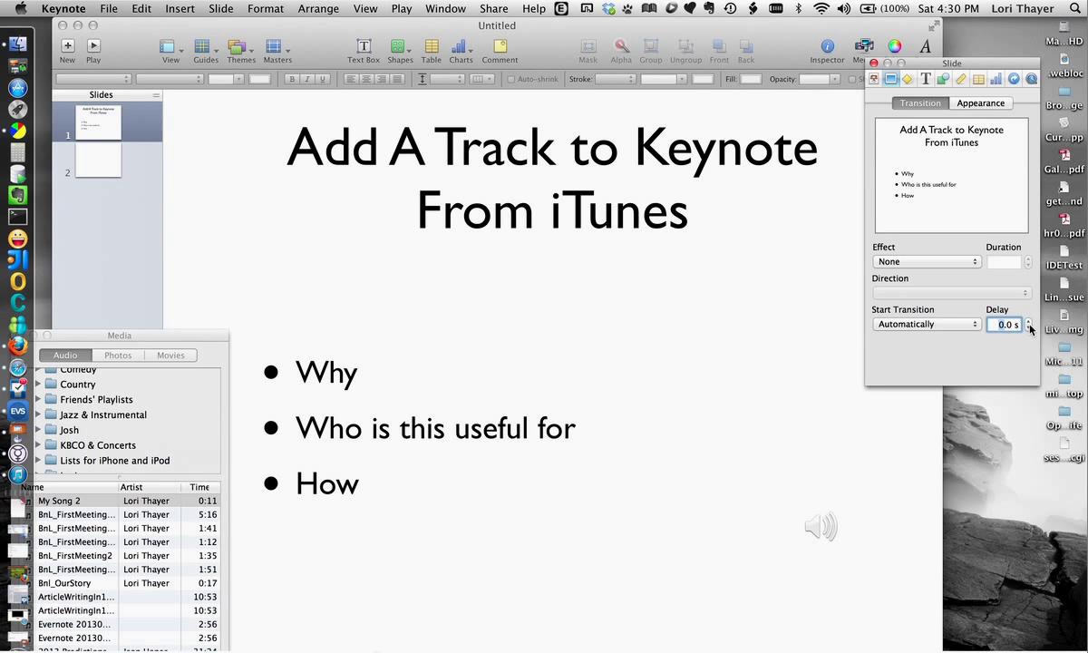
click(905, 324)
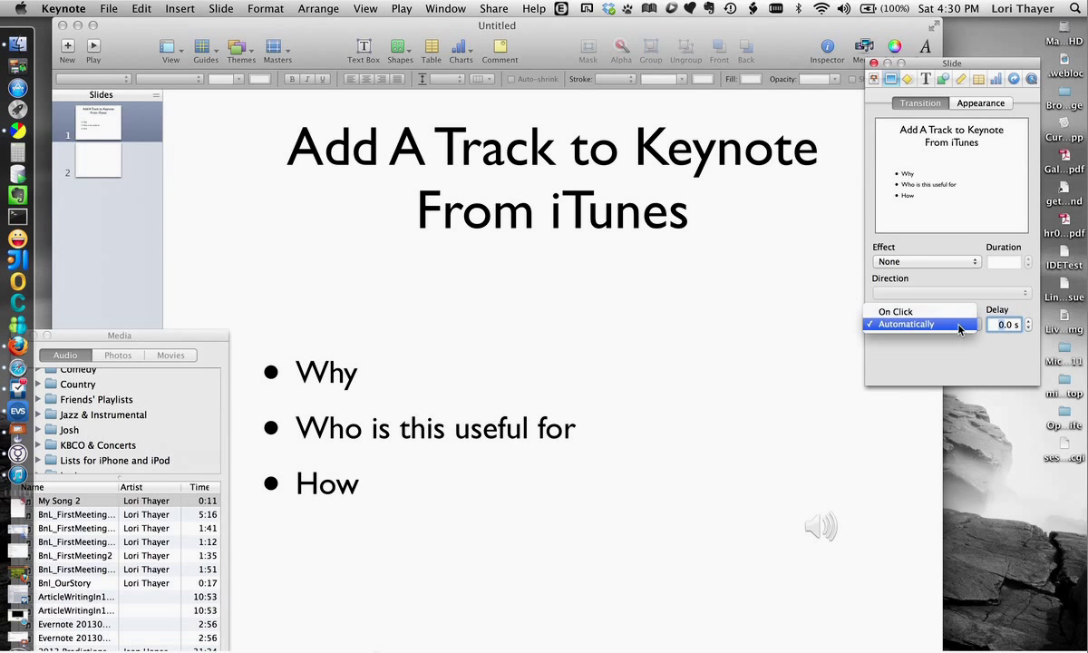
click(893, 311)
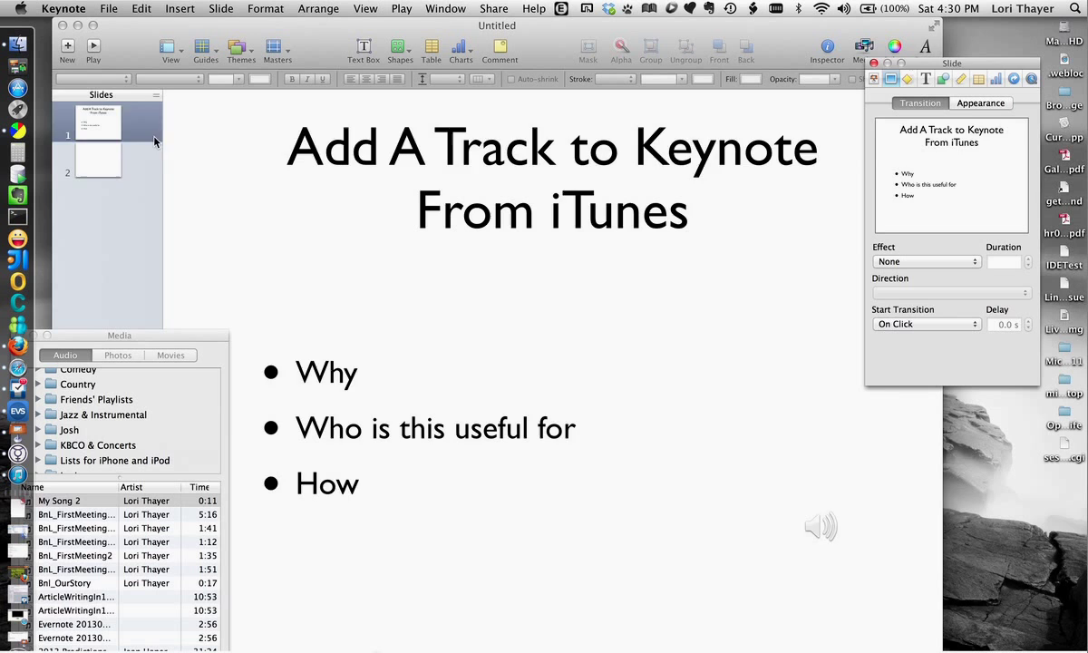
Step: Replace the sound object on slide 2 with the 5:16 BnL_FirstMeeting track, placed below the body text box
click(114, 150)
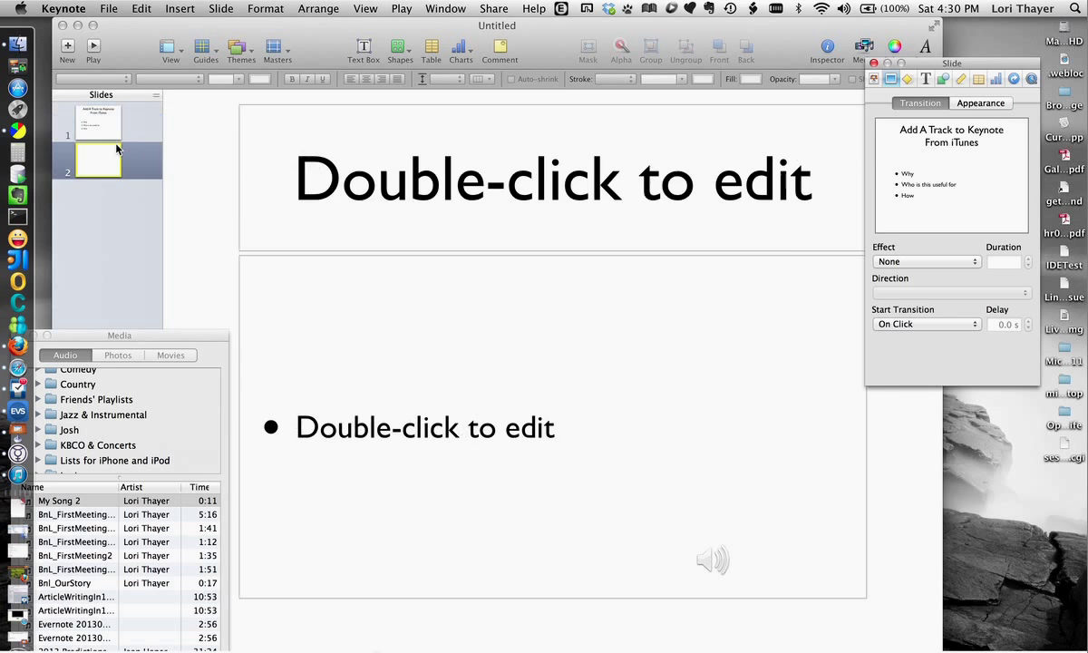
click(715, 568)
key(Delete)
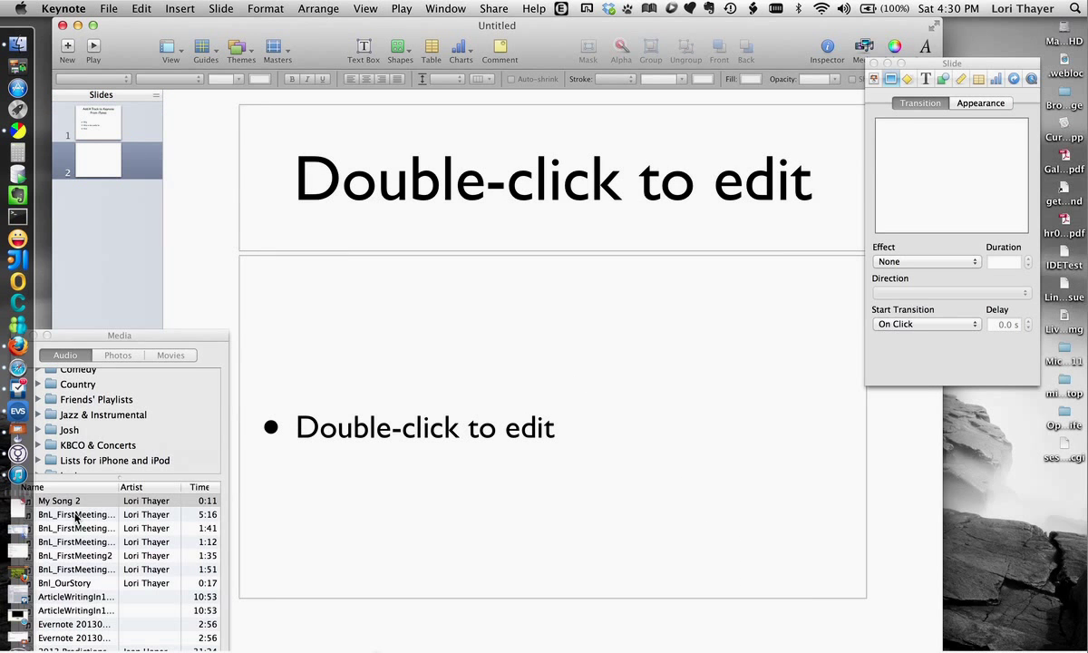
click(76, 516)
drag(76, 516, 691, 608)
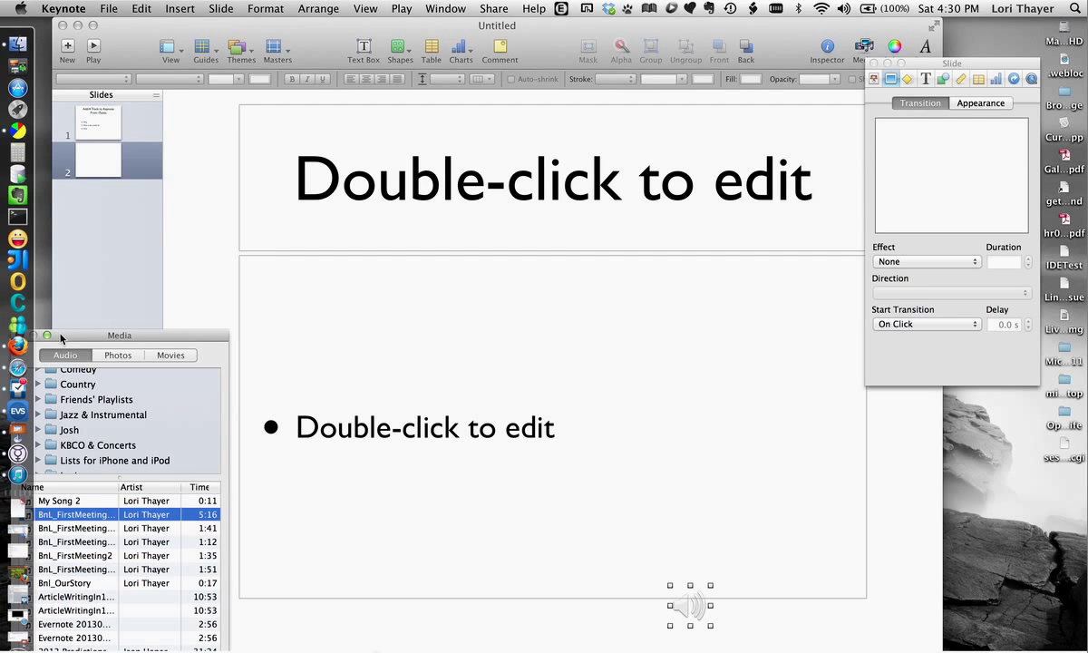
click(116, 261)
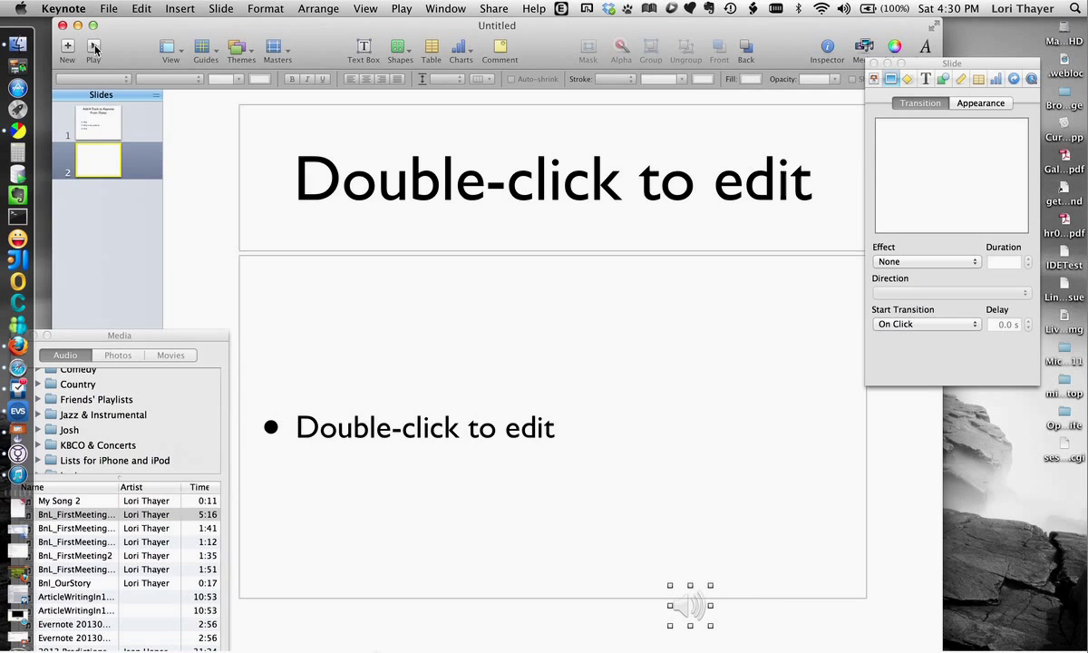
Step: Return to slide 1 and display the document's audio settings again
click(98, 121)
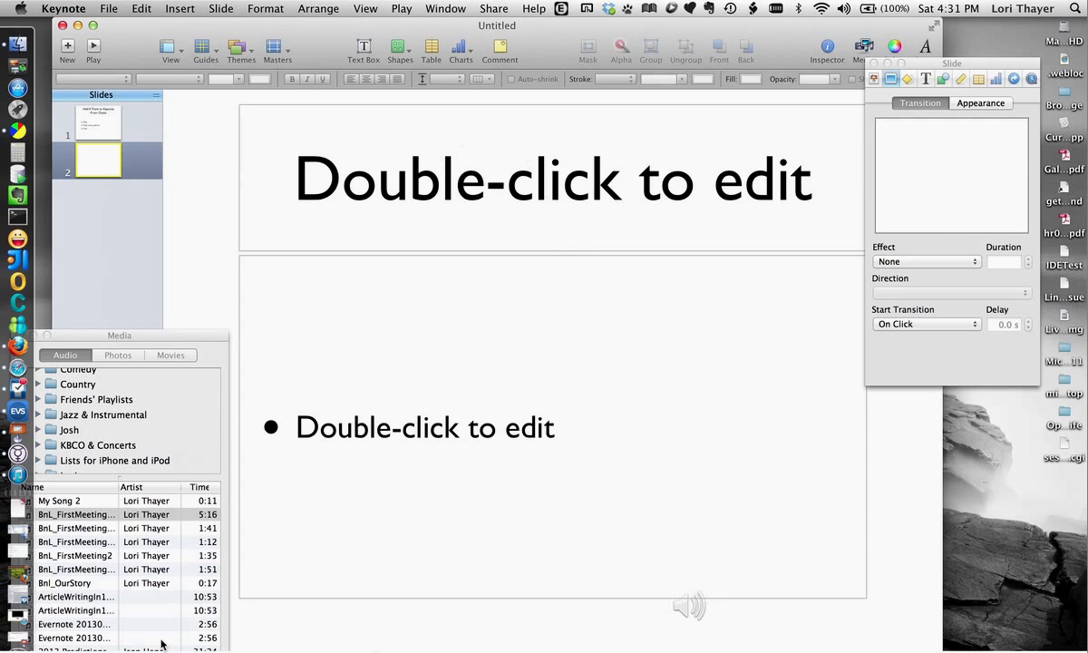
click(97, 118)
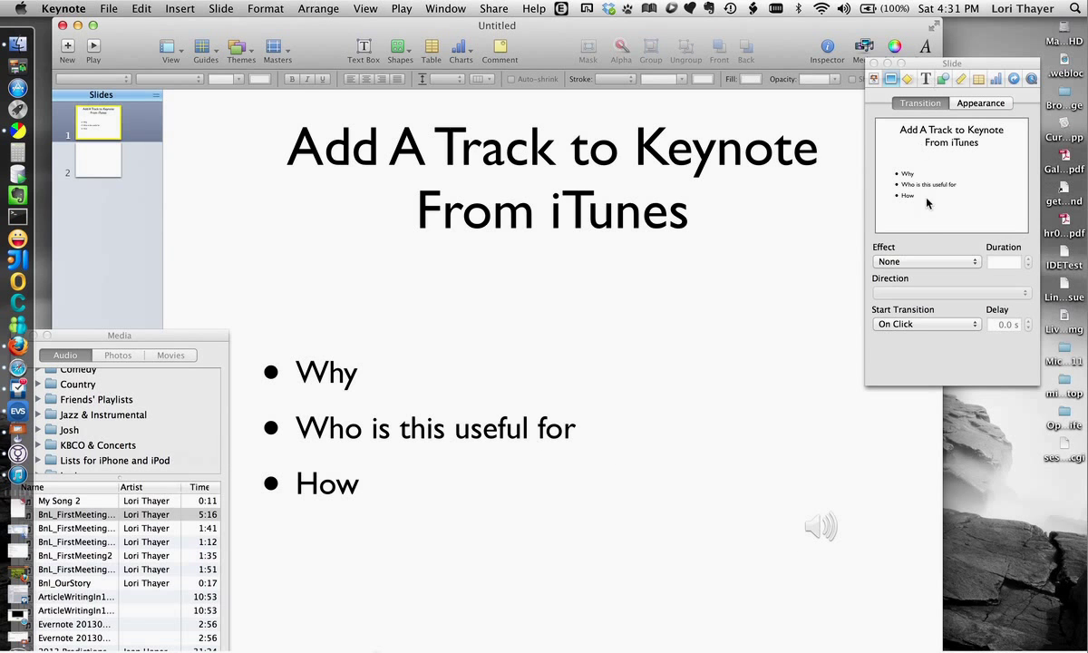
click(874, 78)
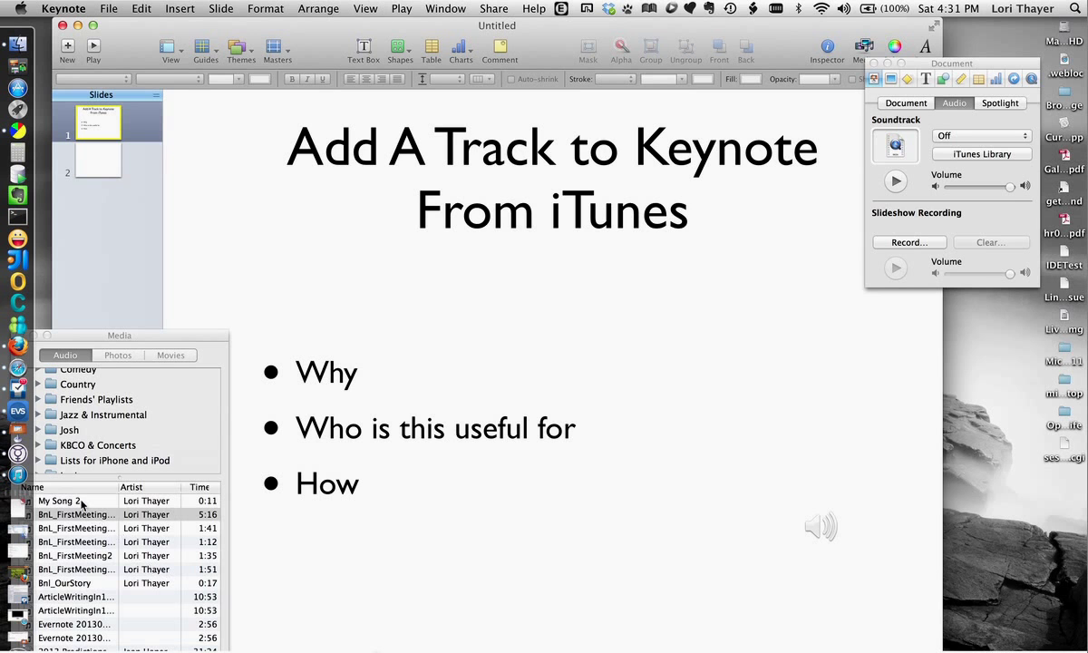
Step: Reopen the media library, place it clear of the screen edge, and search its audio for "my song"
click(863, 47)
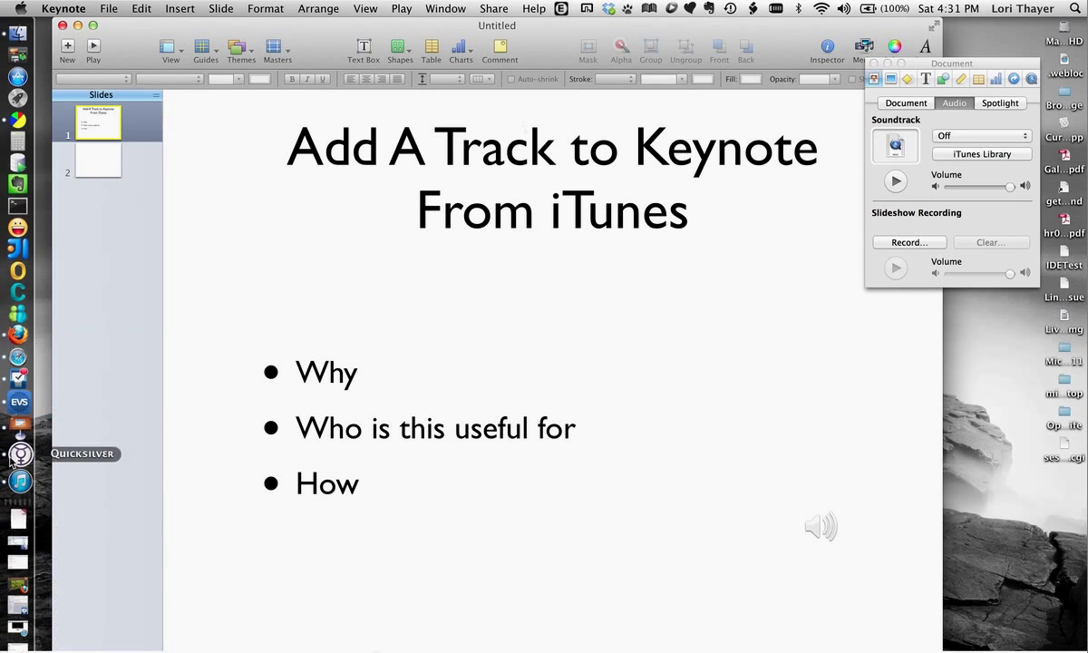
click(866, 47)
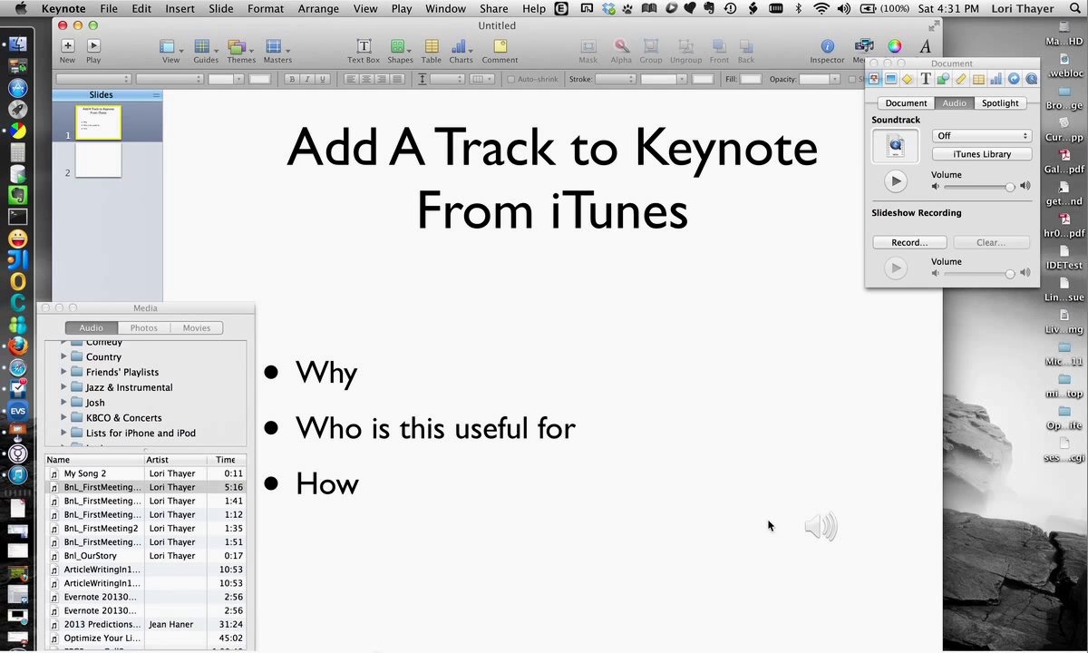
drag(143, 307, 142, 191)
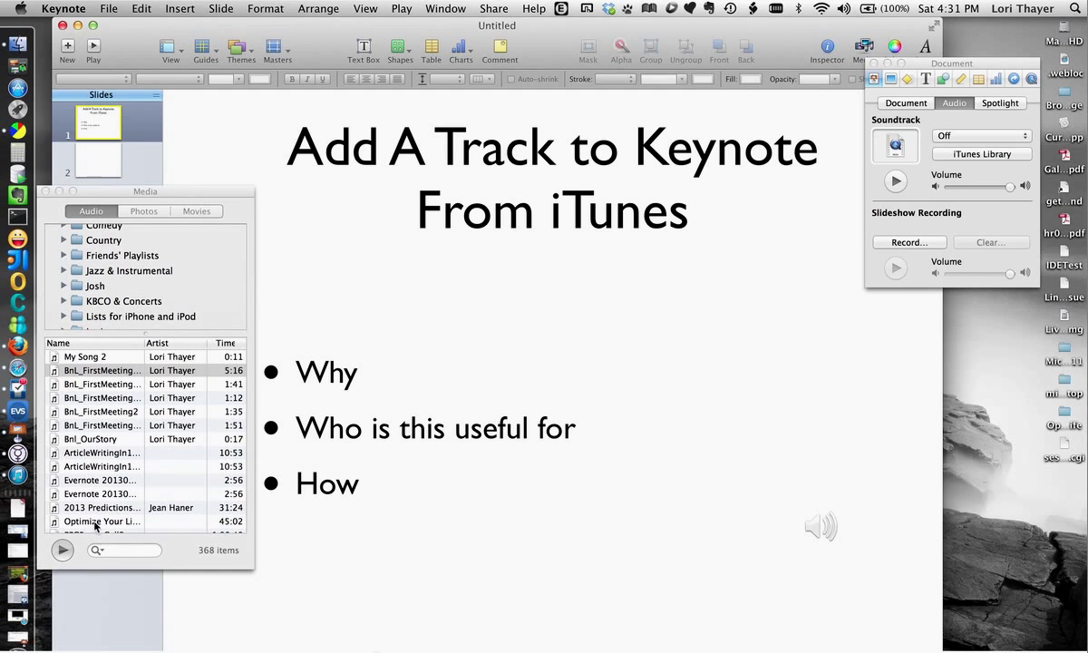
text(my)
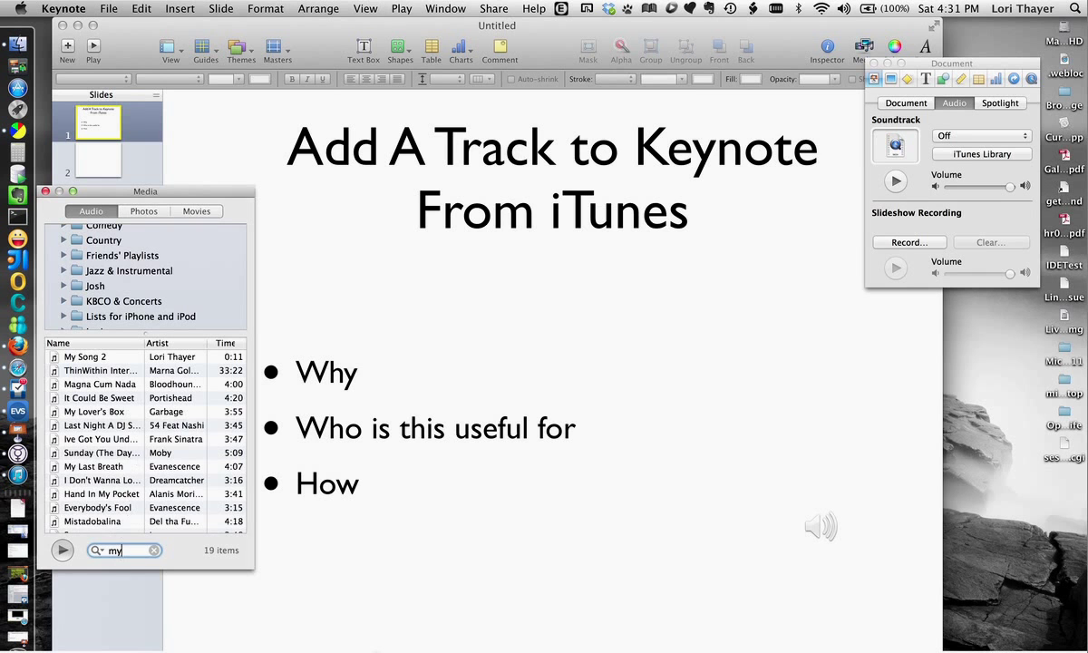
text( song)
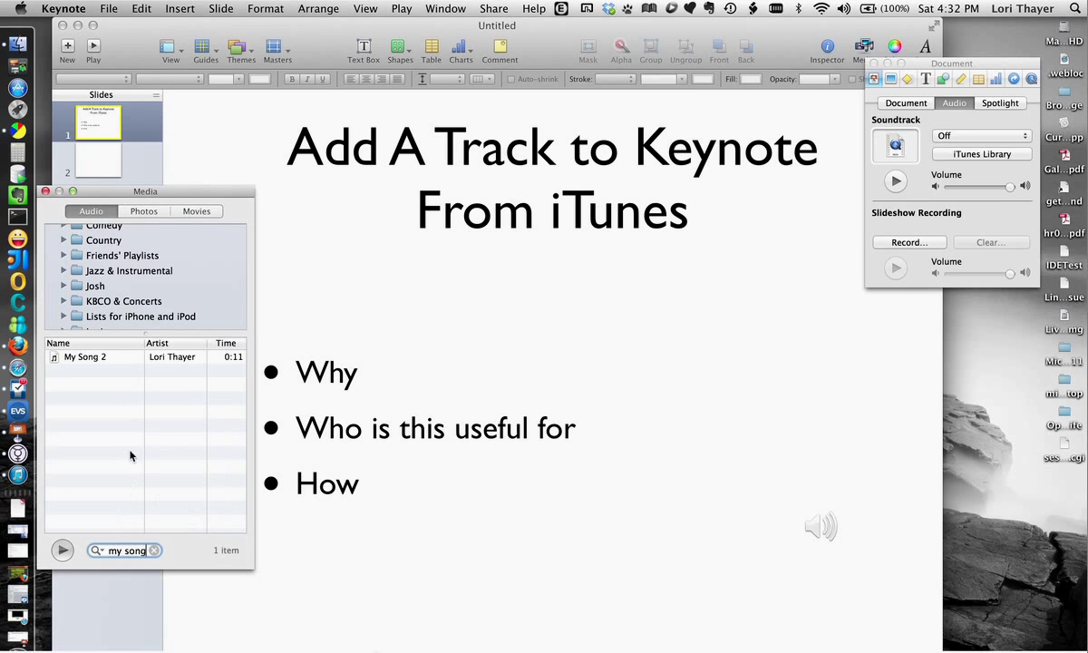